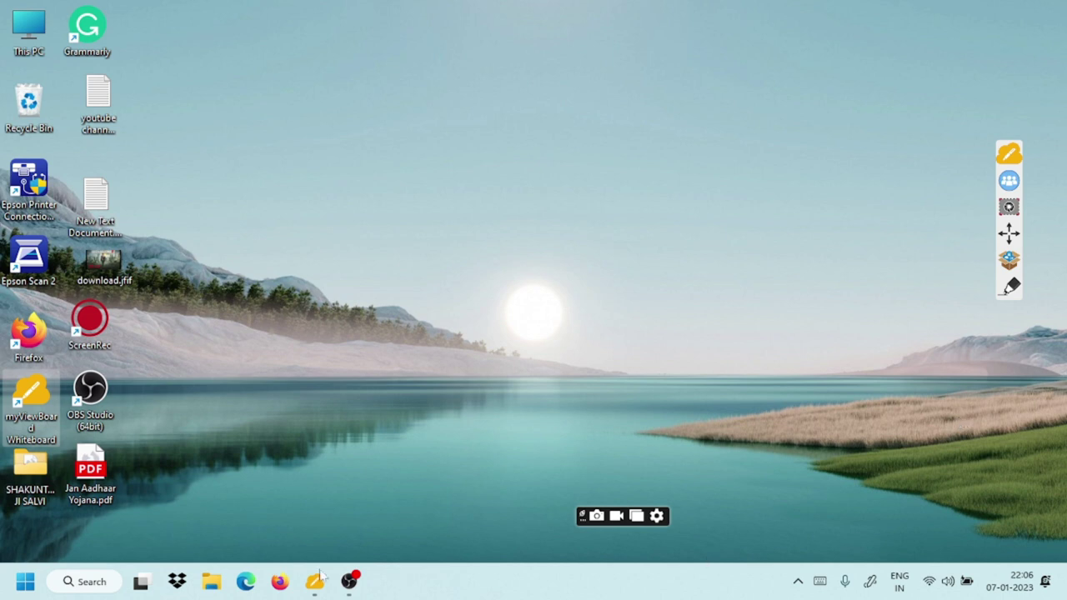
Switch to Microsoft Edge and search the web for "Screen rec".
left_click(246, 581)
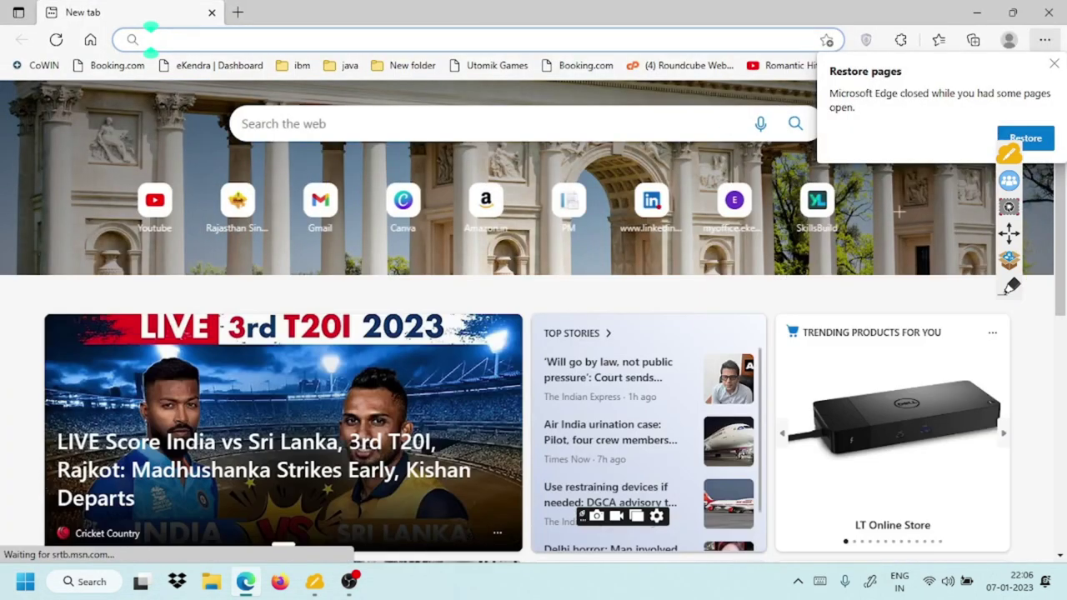
left_click(151, 39)
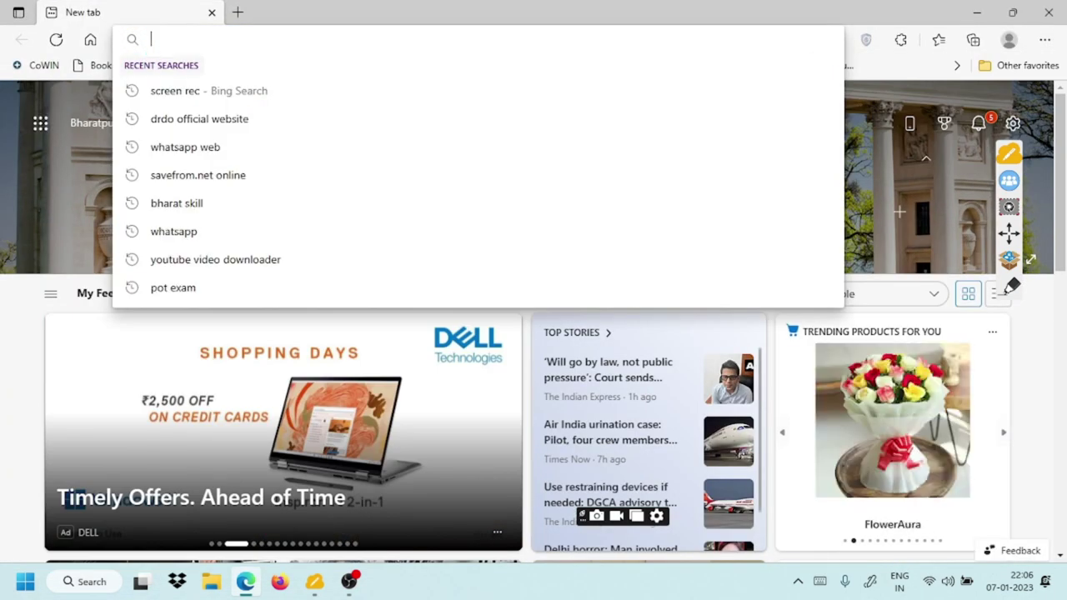
type("sre")
key("BackSpace")
key("BackSpace")
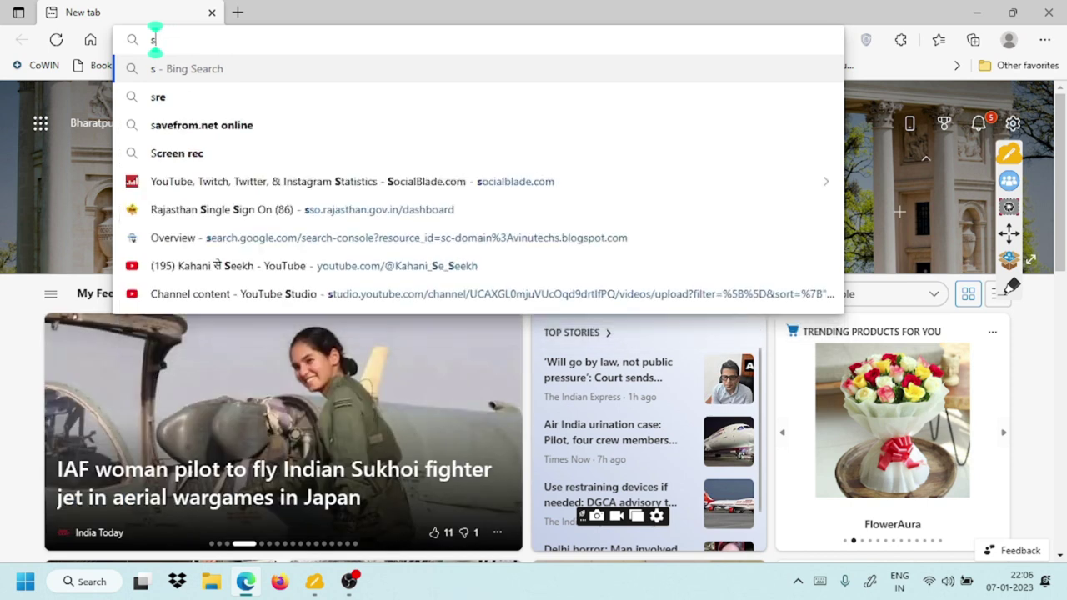
type("c")
key("Return")
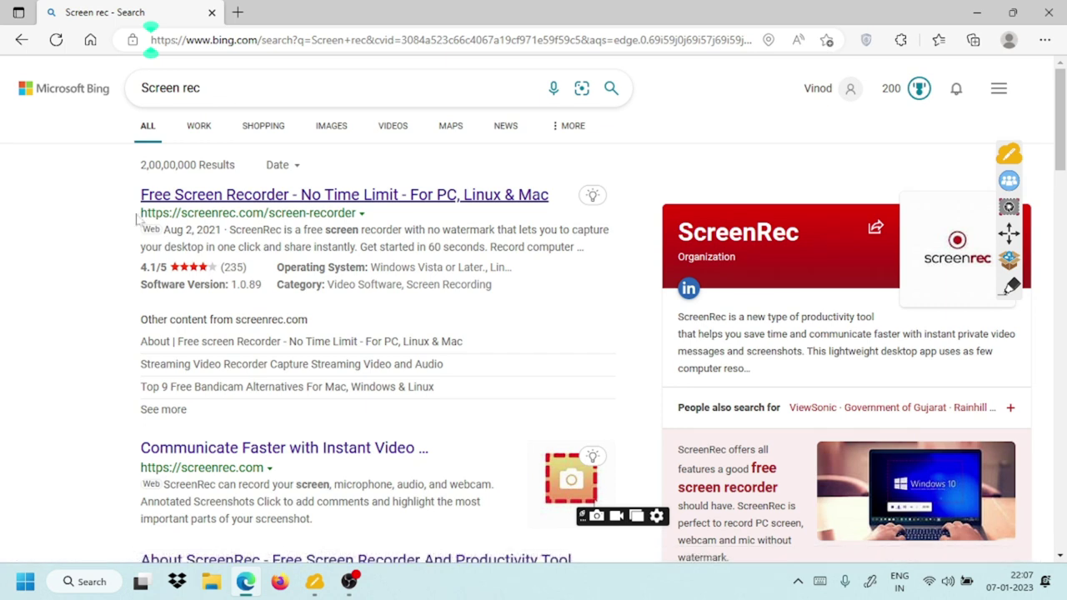
Open the screenrec.com search result for the free screen recorder and look over its page.
left_click(249, 200)
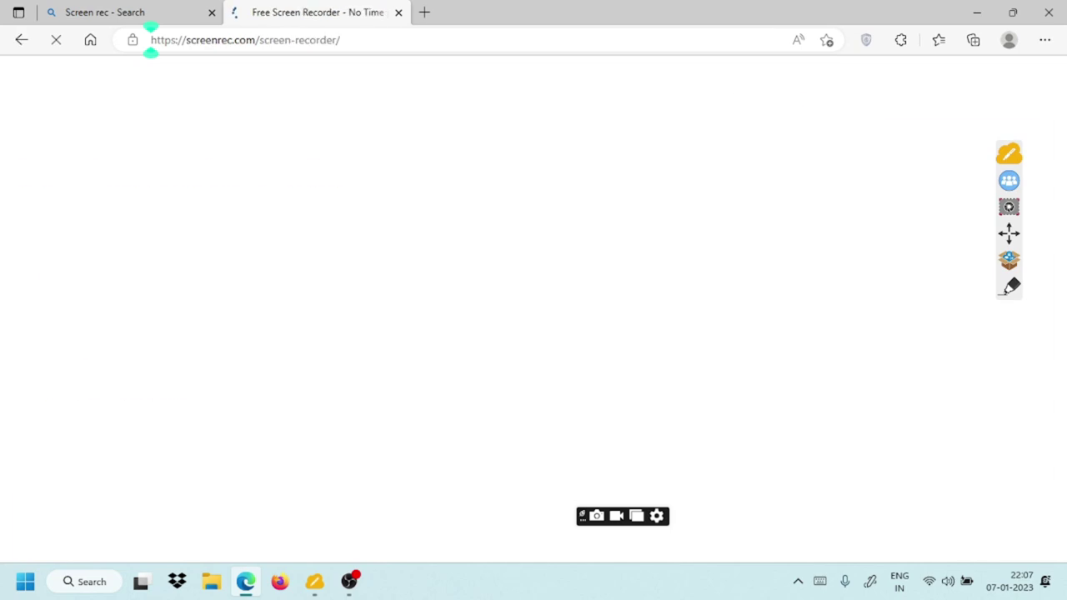
scroll(1060, 96, "down", 2)
scroll(1060, 96, "up", 2)
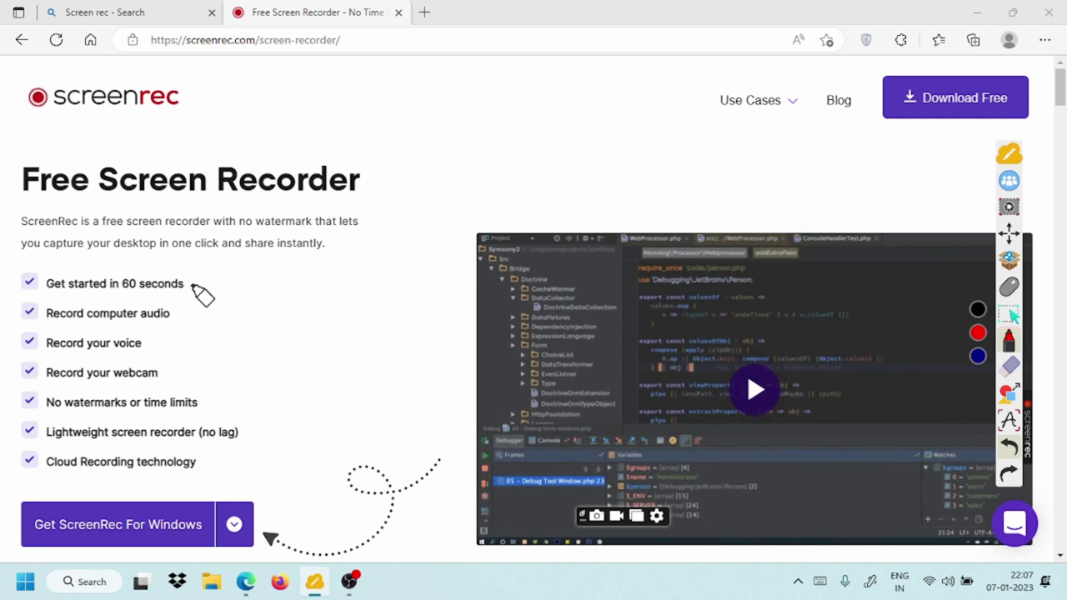
Draw red check marks beside all seven listed recorder features, and clear the annotations.
left_click_drag(190, 282, 222, 269)
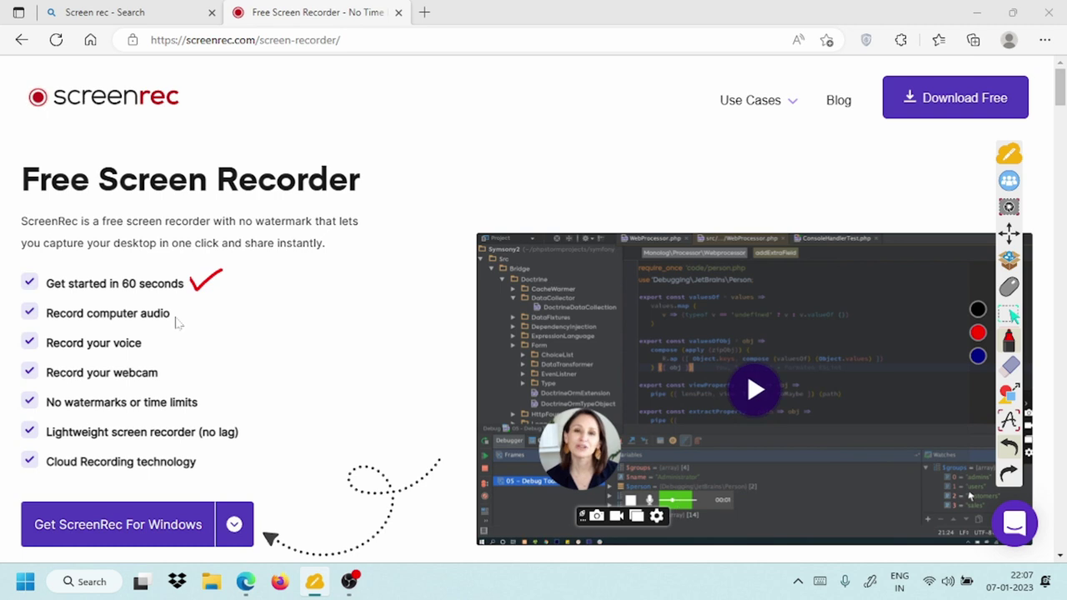
left_click_drag(177, 311, 211, 305)
left_click_drag(155, 344, 195, 327)
mouse_move(166, 373)
left_mouse_down()
mouse_move(175, 381)
mouse_move(204, 356)
left_mouse_up()
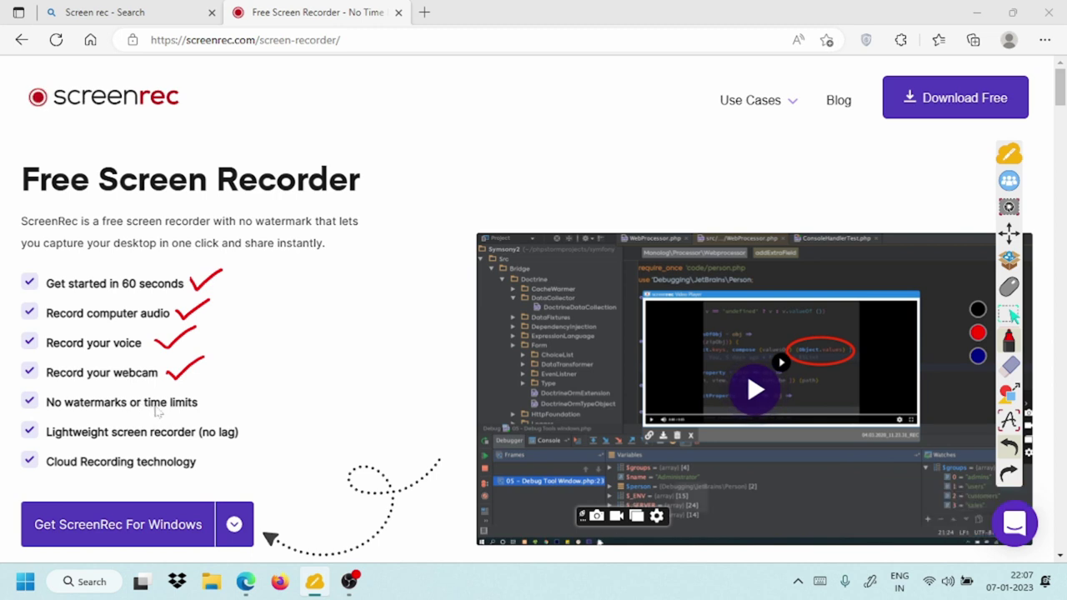
left_click_drag(208, 398, 259, 376)
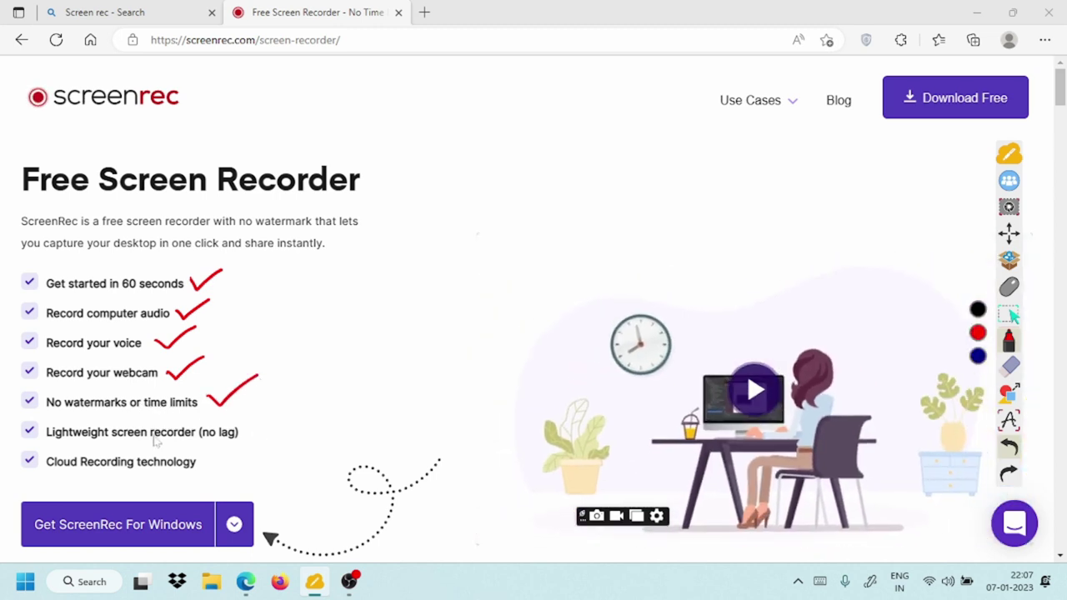
left_click_drag(242, 435, 292, 407)
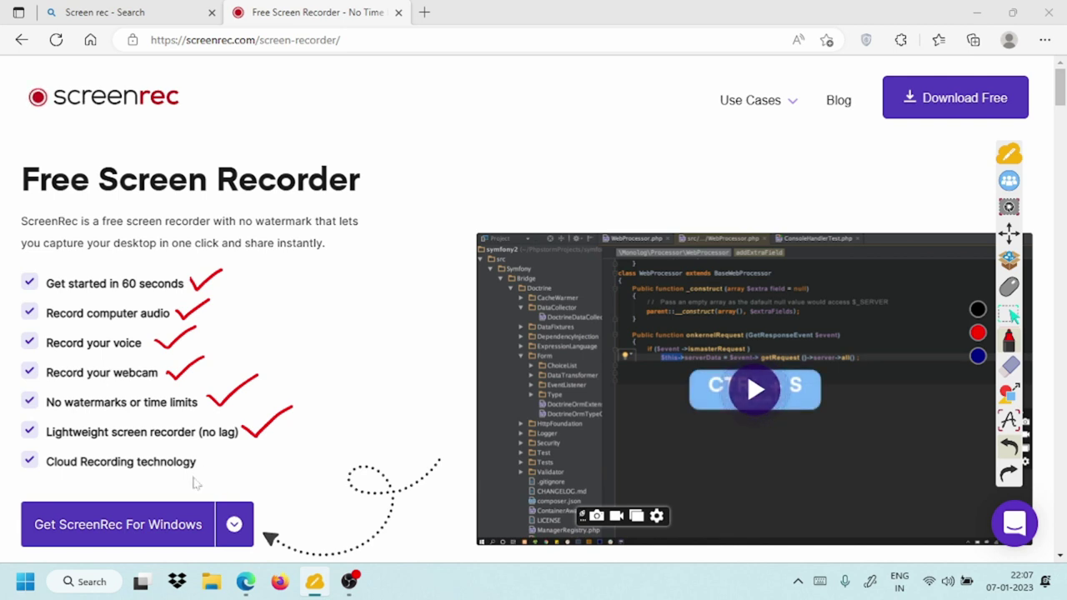
mouse_move(204, 451)
left_mouse_down()
mouse_move(215, 462)
mouse_move(251, 435)
left_mouse_up()
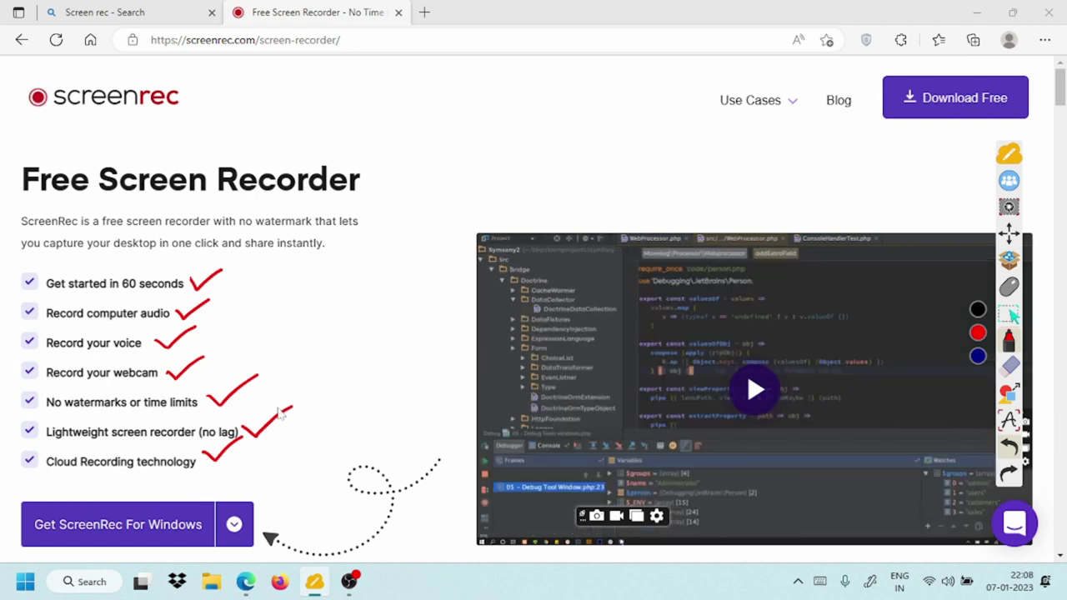
left_click(993, 150)
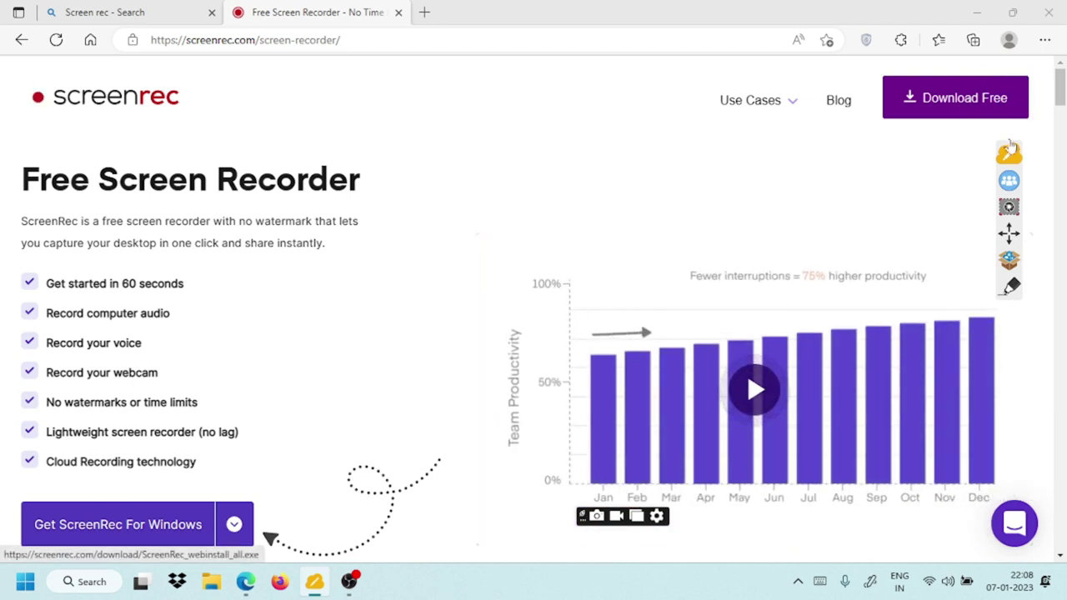
Download the free ScreenRec installer and go through its setup up to the previous-version options, quitting without installing.
left_click(950, 102)
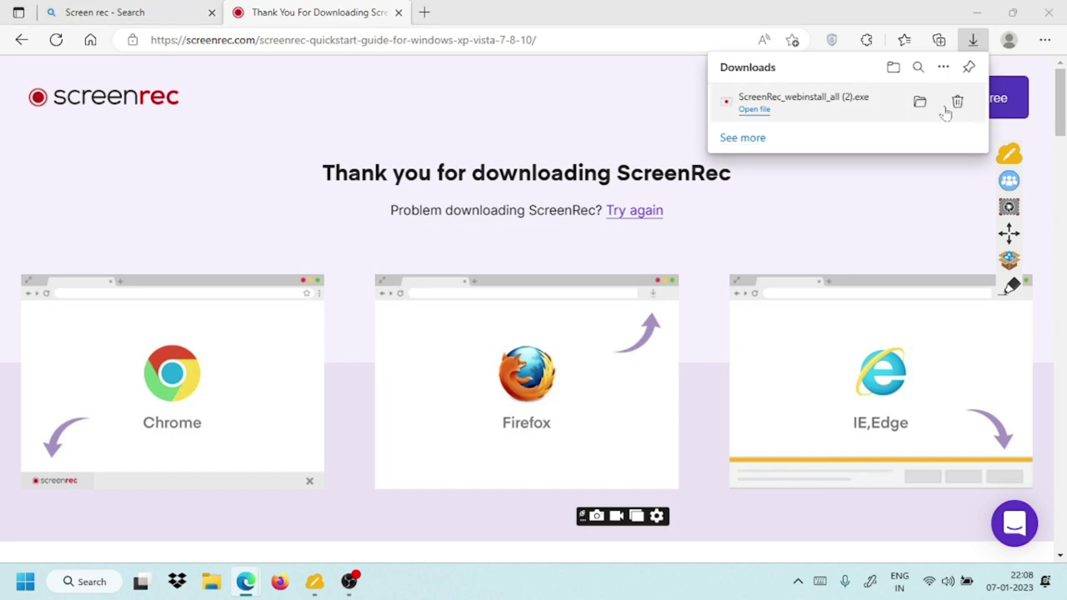
left_click(615, 413)
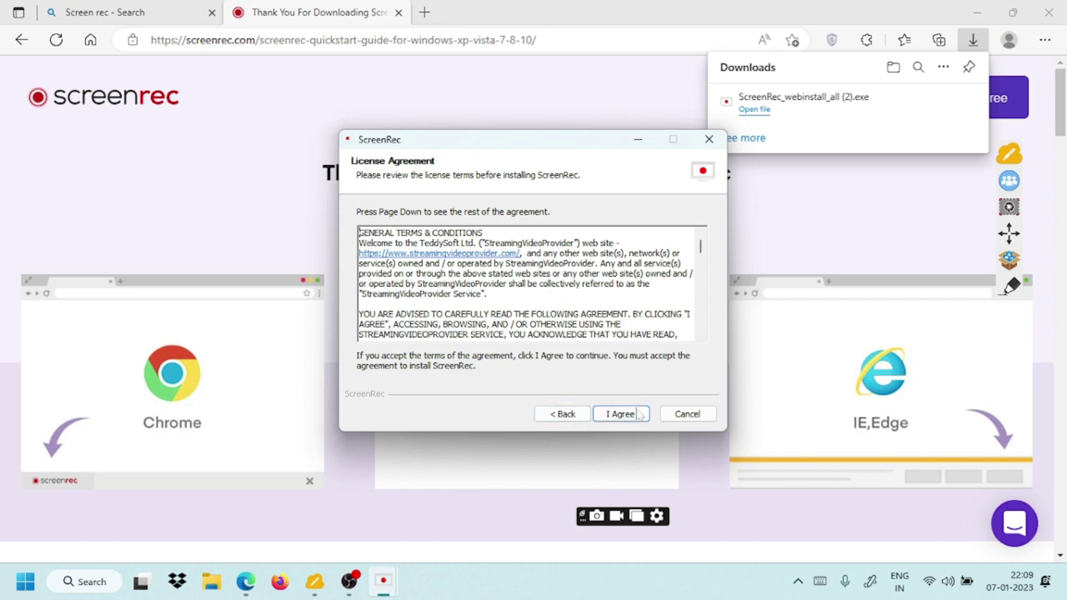
left_click(618, 420)
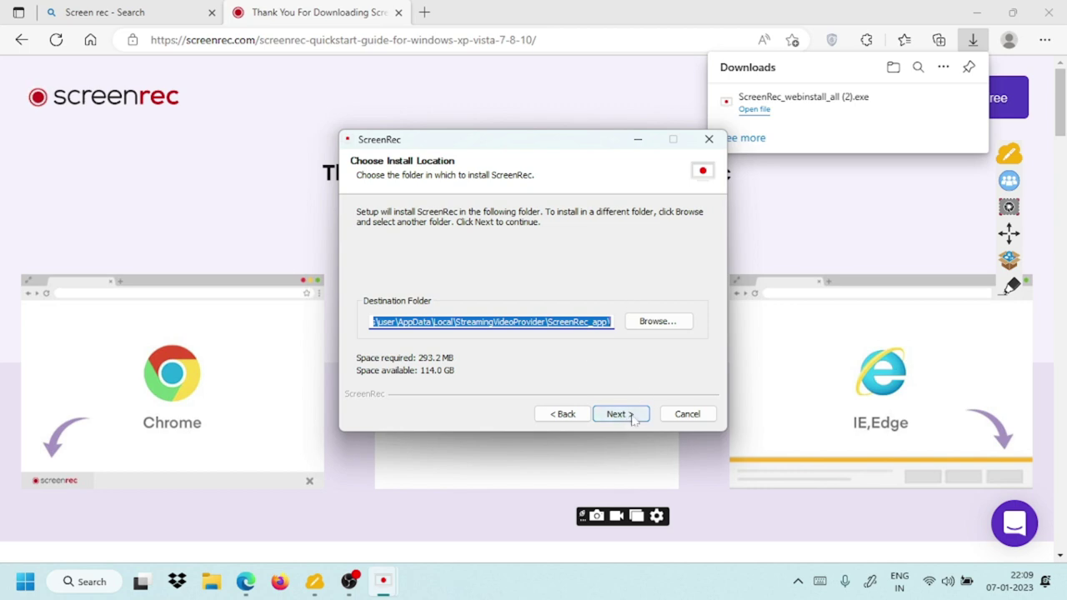
left_click(630, 420)
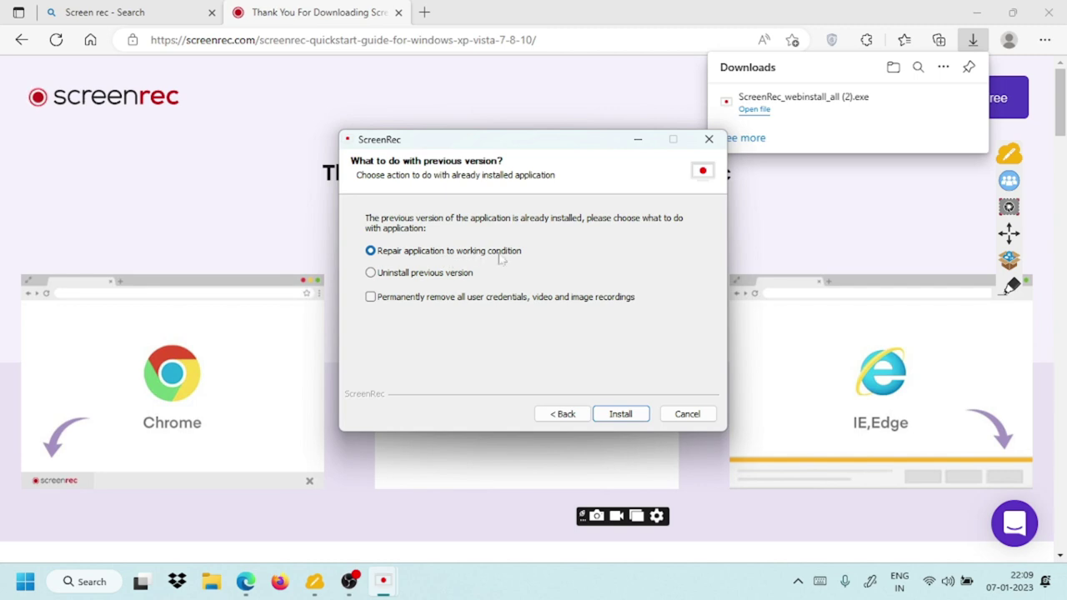
left_click(696, 416)
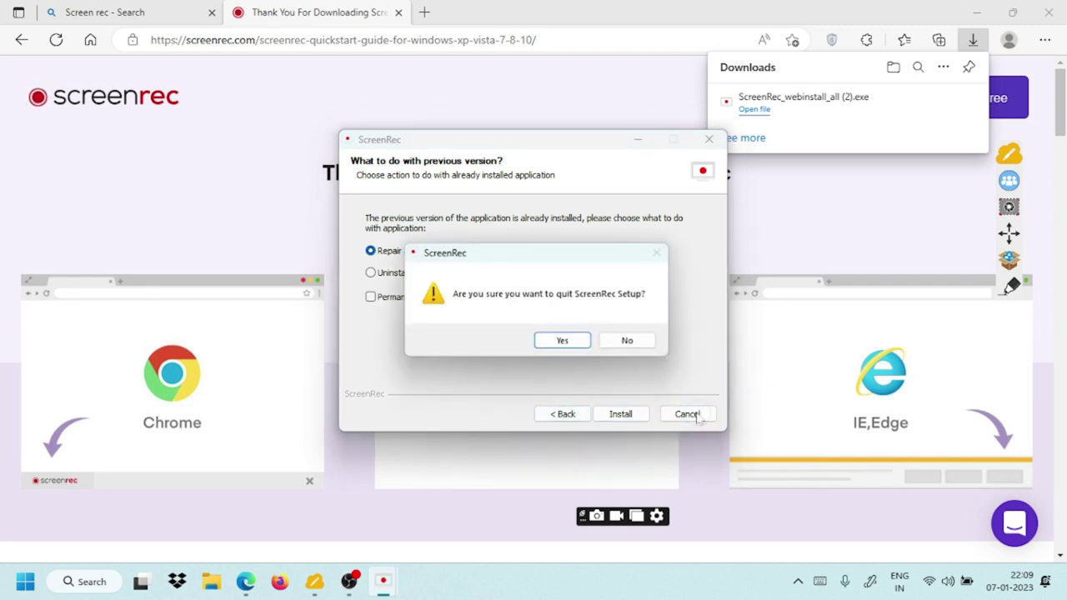
left_click(562, 340)
Minimize the browser, circle the ScreenRec capture toolbar on the desktop in red, and clear the mark.
scroll(567, 349, "down", 15)
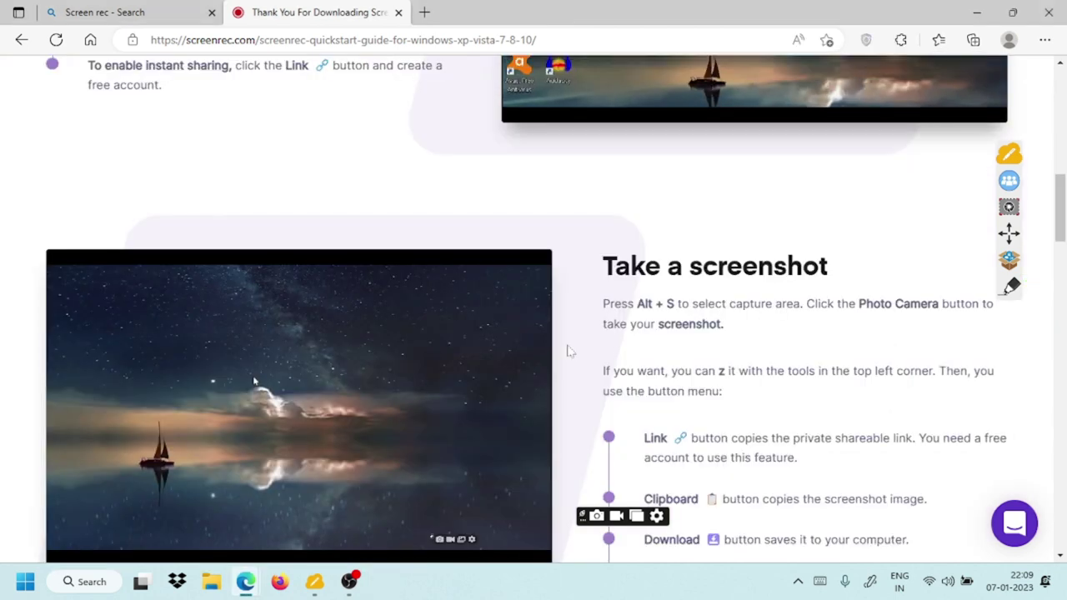
left_click(978, 12)
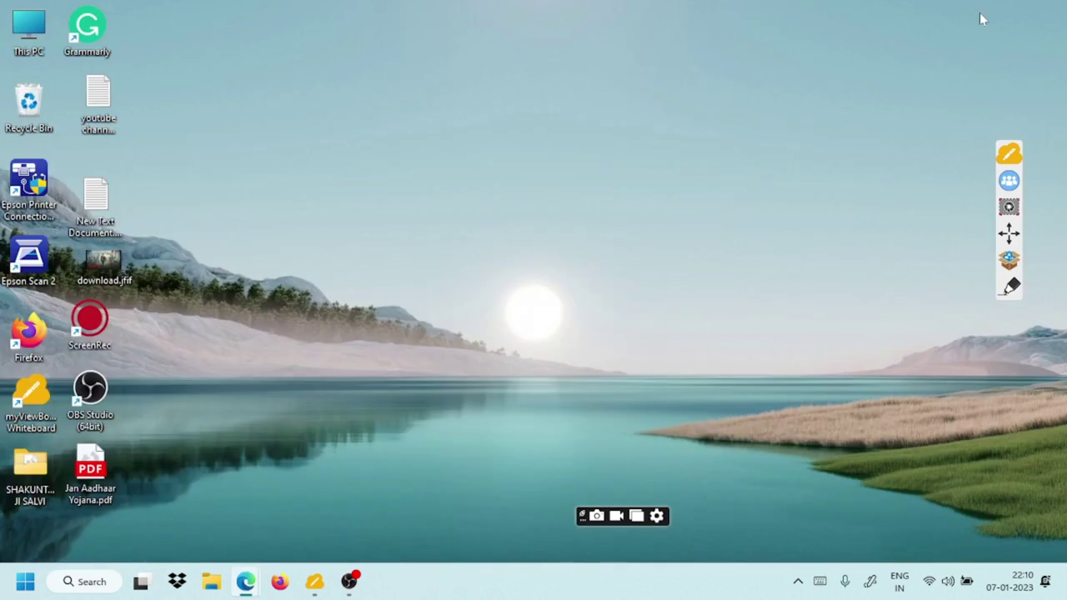
left_click(636, 516)
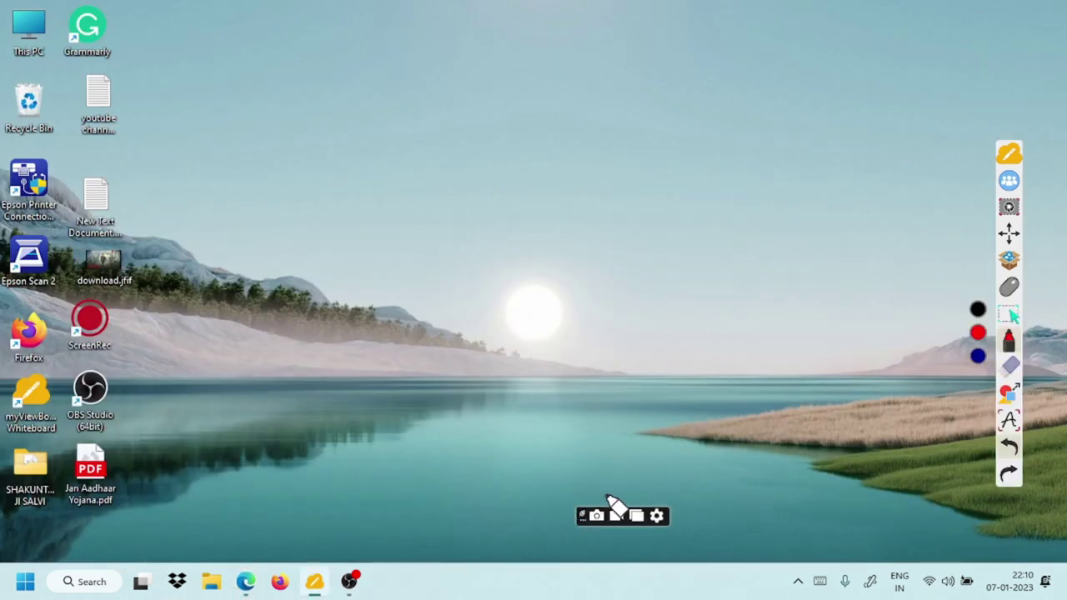
mouse_move(622, 481)
left_mouse_down()
mouse_move(588, 482)
mouse_move(624, 477)
left_mouse_up()
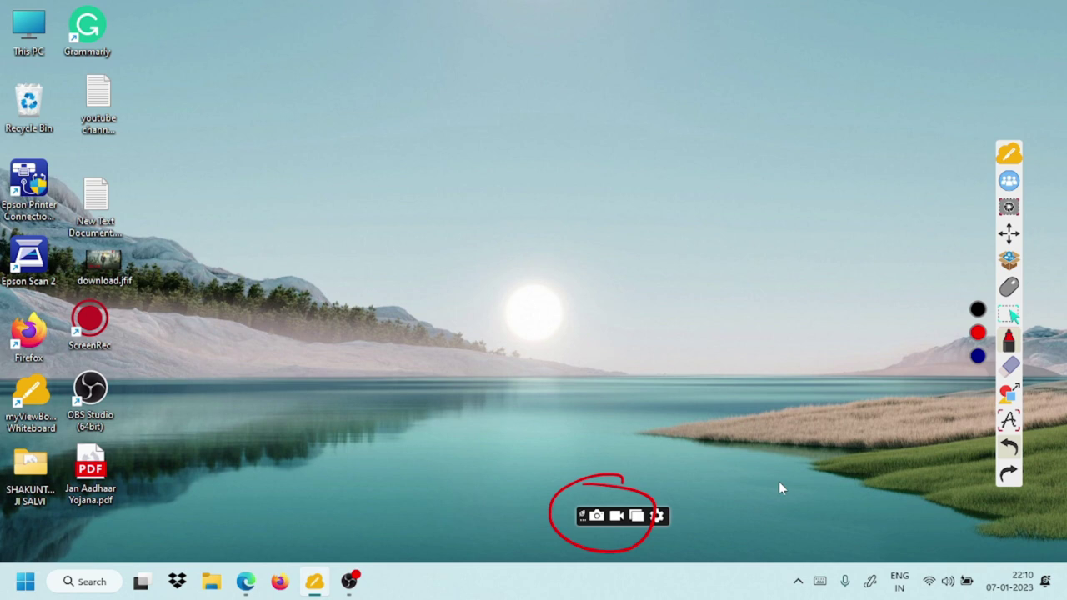
left_click(1008, 371)
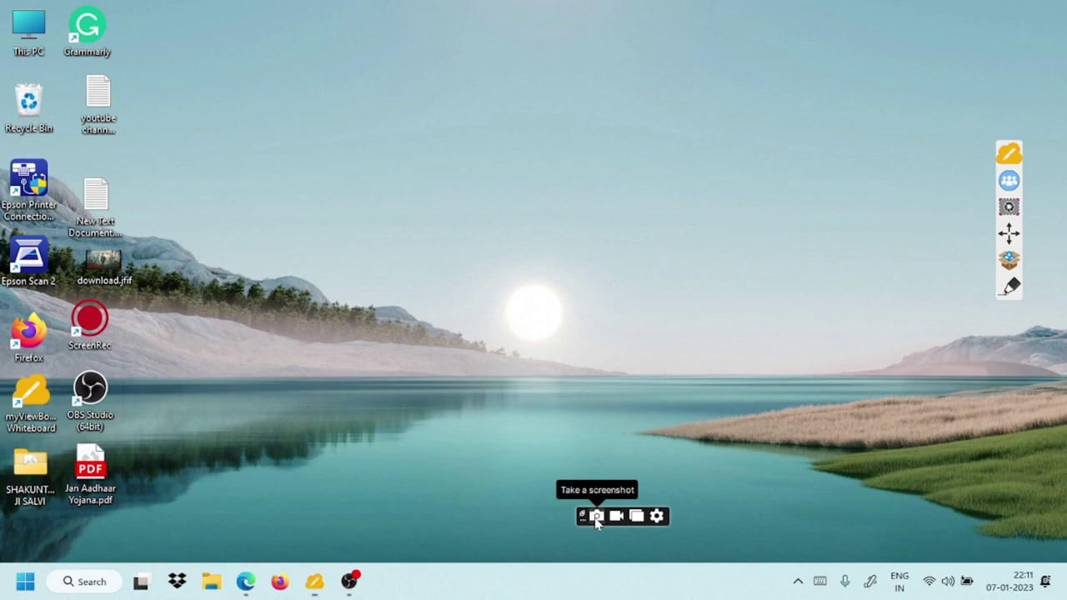
Take a screenshot of the desktop area around the ScreenRec and OBS Studio icons, and delete the image.
left_click(596, 516)
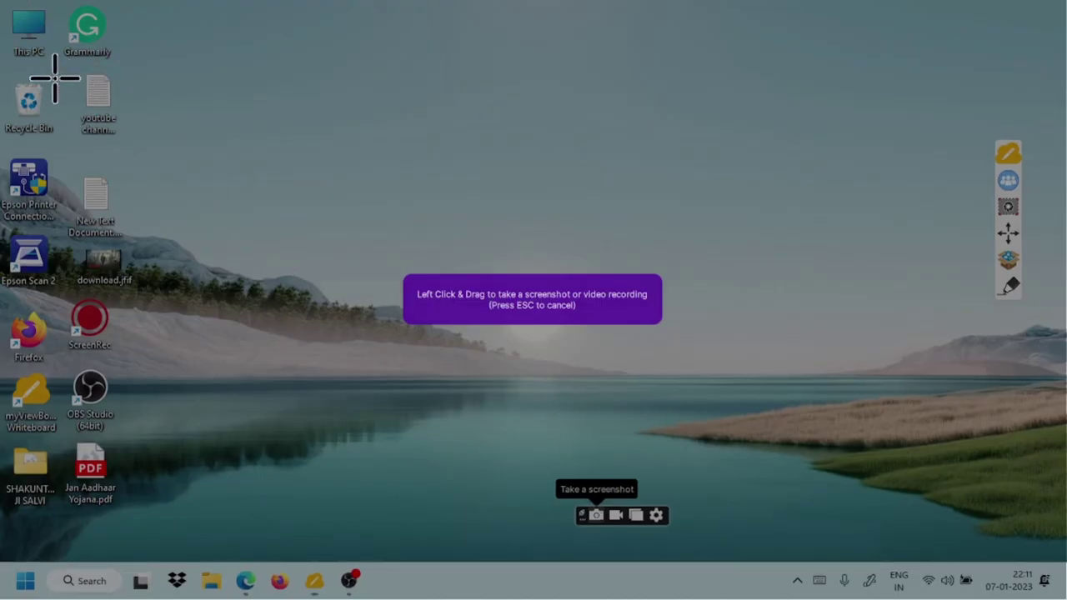
left_click_drag(55, 75, 360, 439)
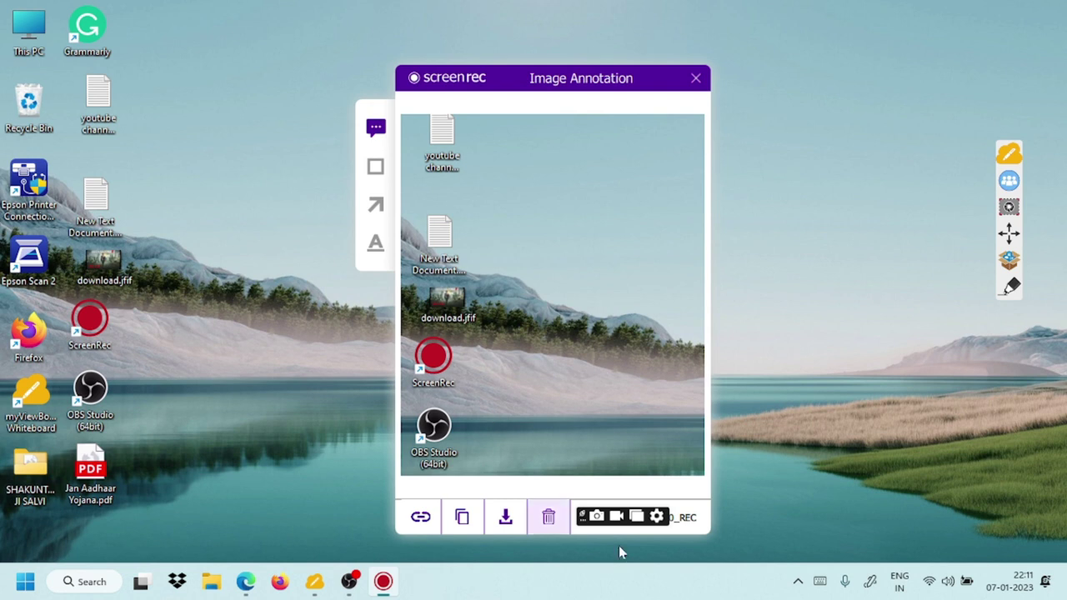
left_click(543, 532)
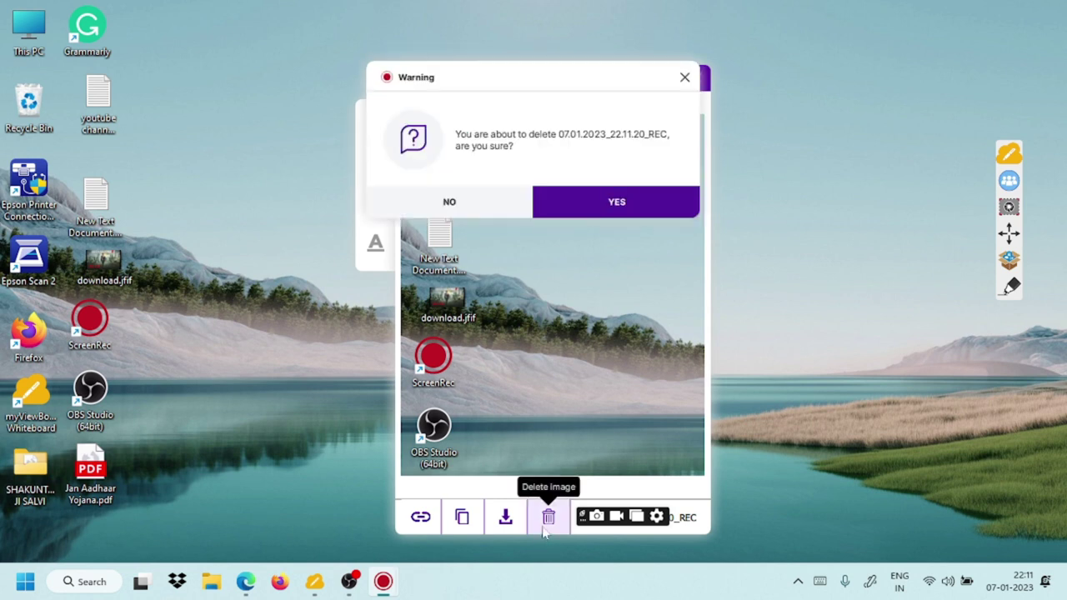
left_click(619, 199)
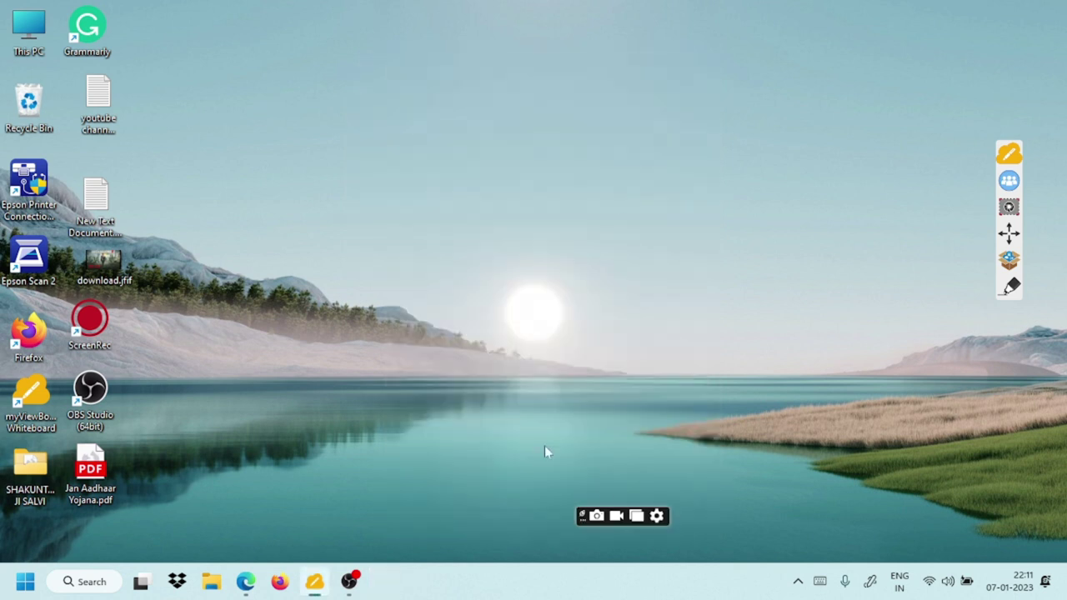
Record a short video of the large desktop area beside the icons, stop it, and delete the recording.
left_click(616, 517)
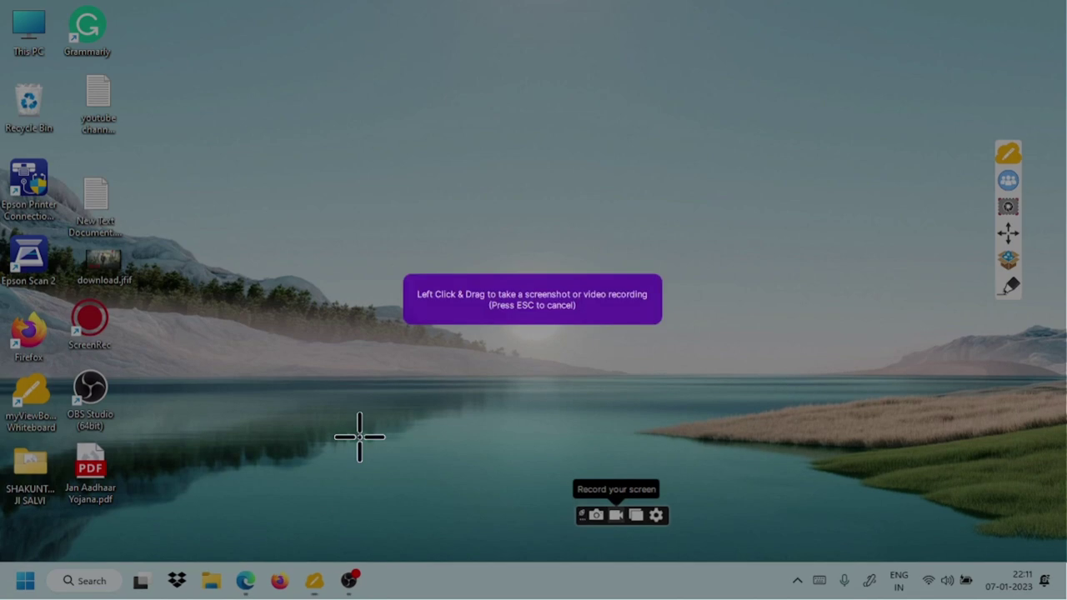
left_click_drag(161, 27, 975, 552)
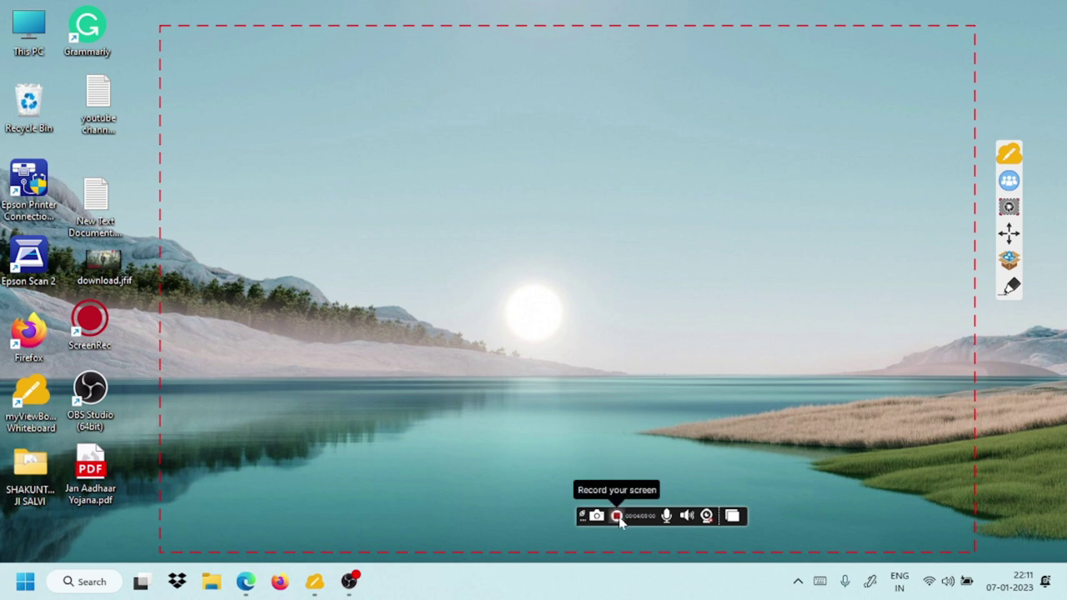
left_click(618, 516)
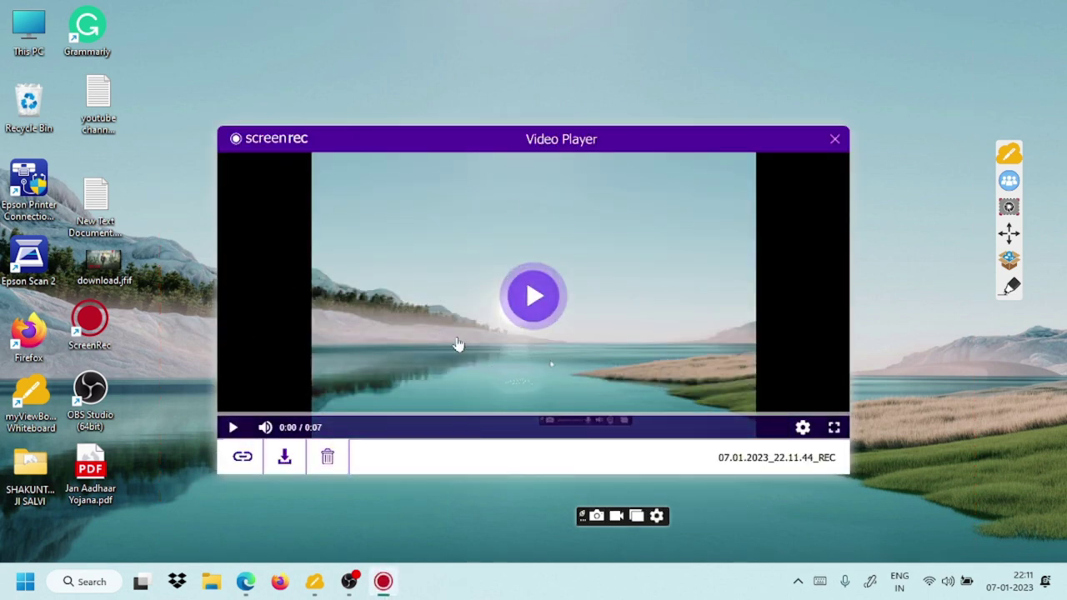
left_click(328, 460)
left_click(575, 301)
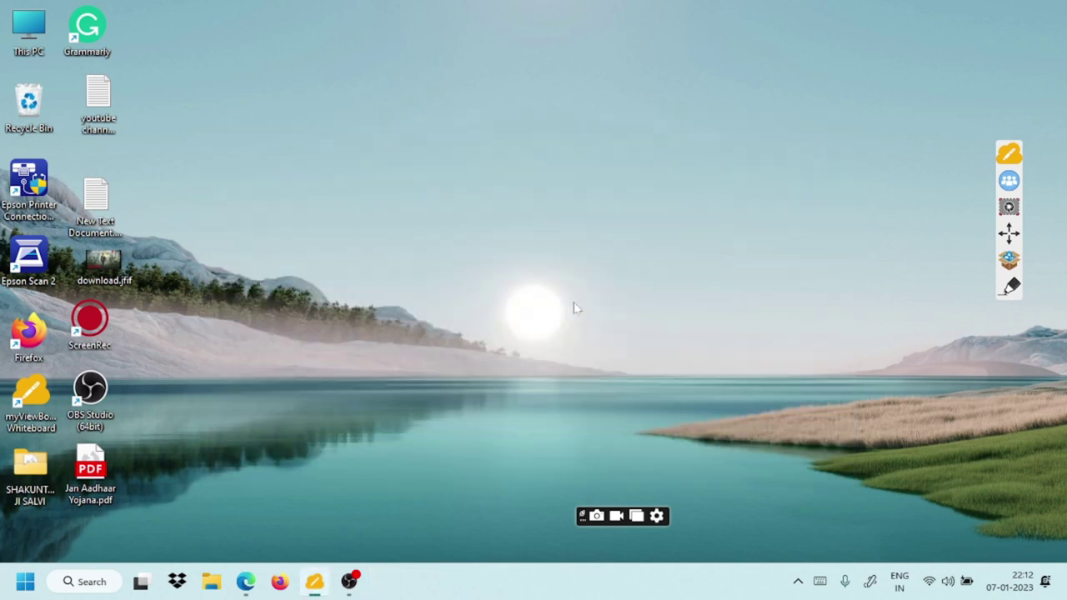
Open the gallery of saved captures and the ScreenRec settings.
left_click(637, 517)
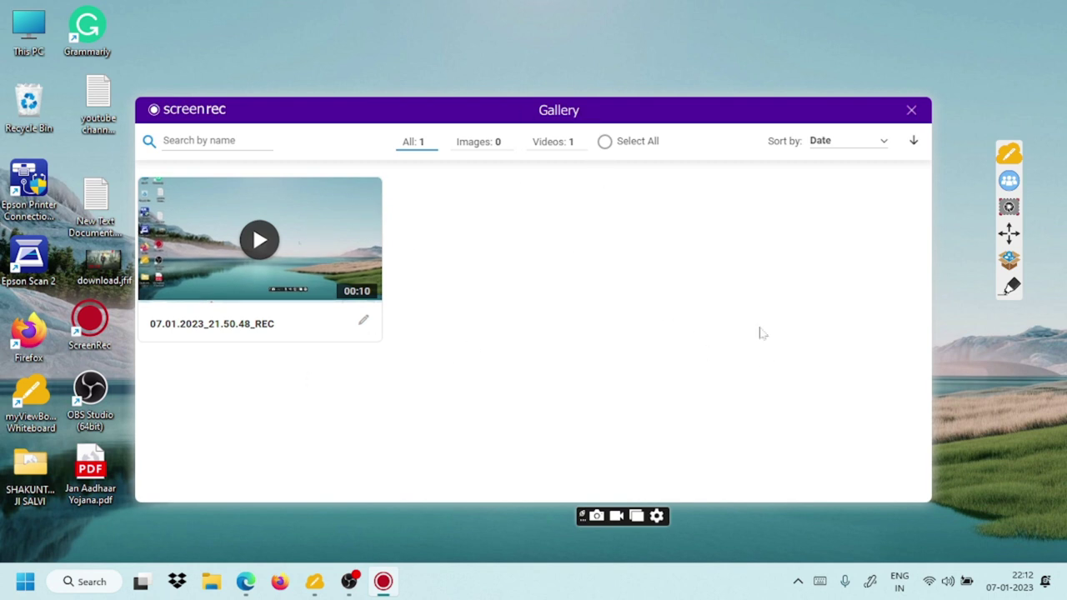
left_click(657, 518)
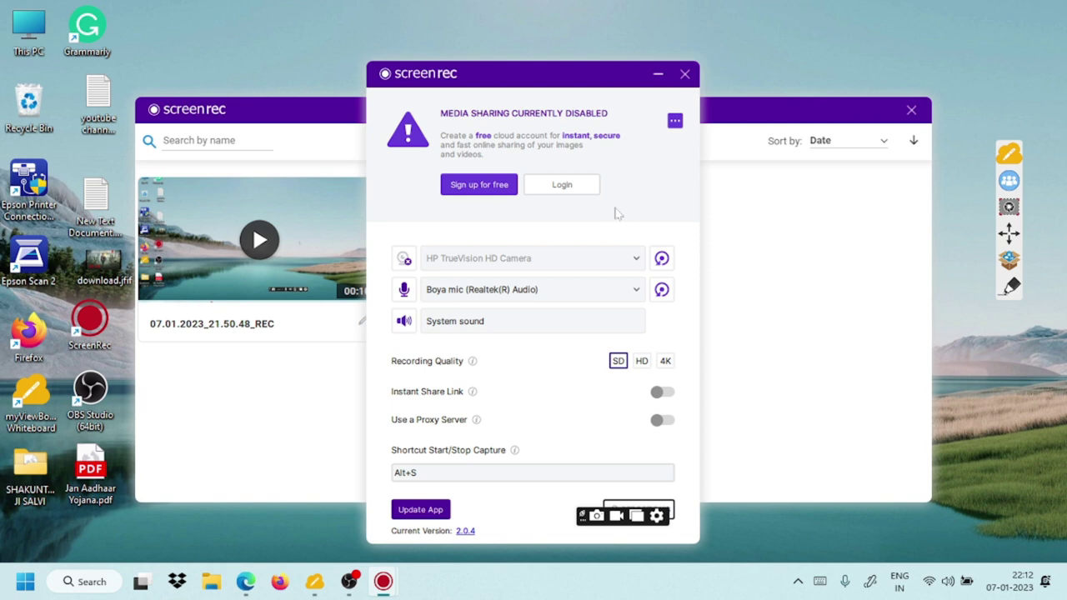
Enable the HP TrueVision HD Camera, and switch the Boya microphone and system sound off and back on.
left_click(405, 260)
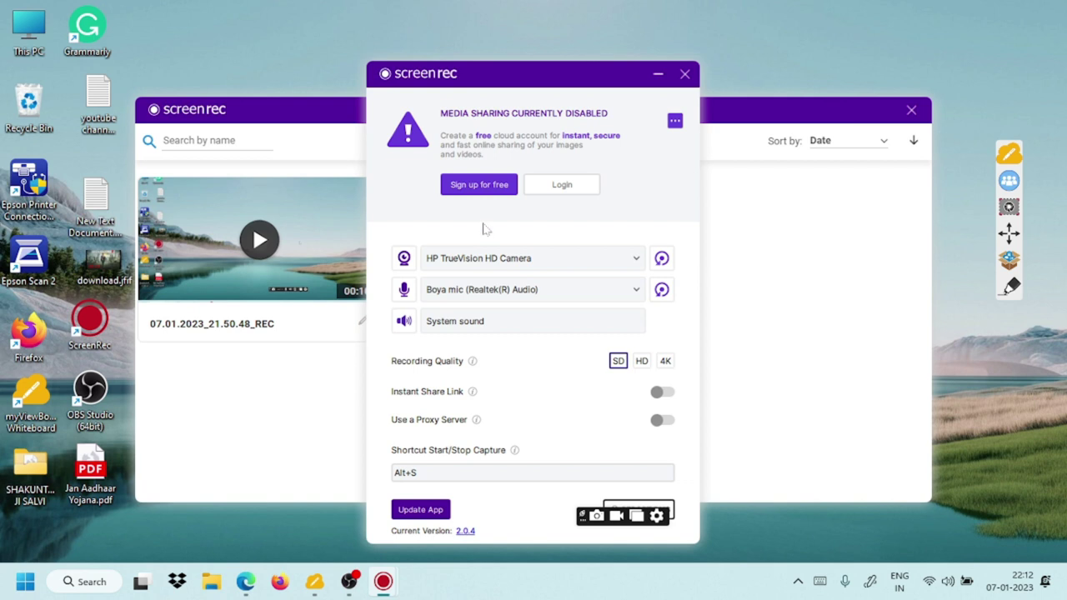
left_click(407, 293)
left_click(406, 263)
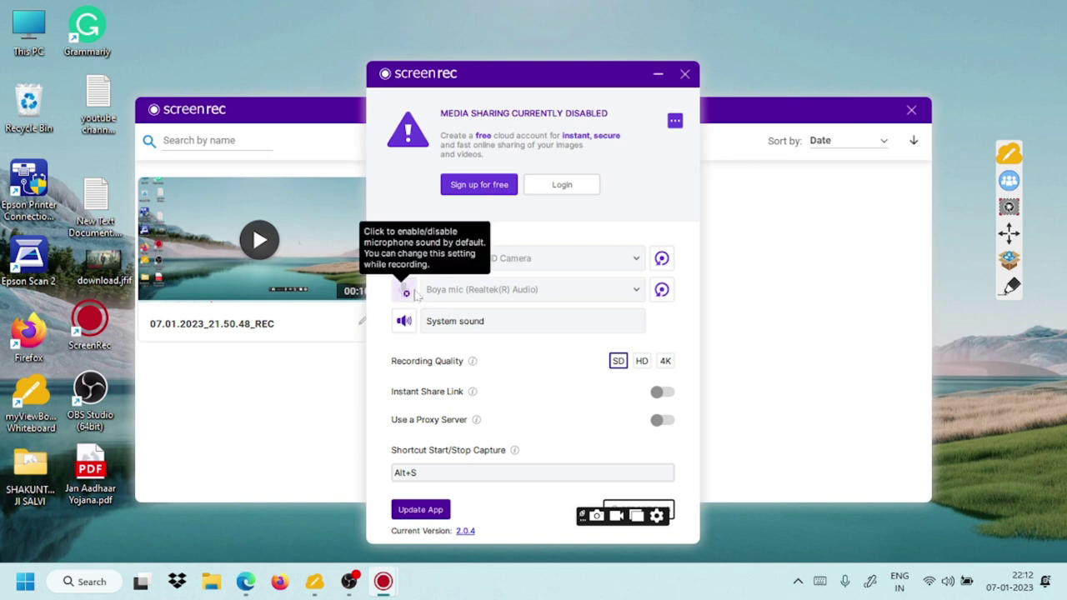
left_click(414, 291)
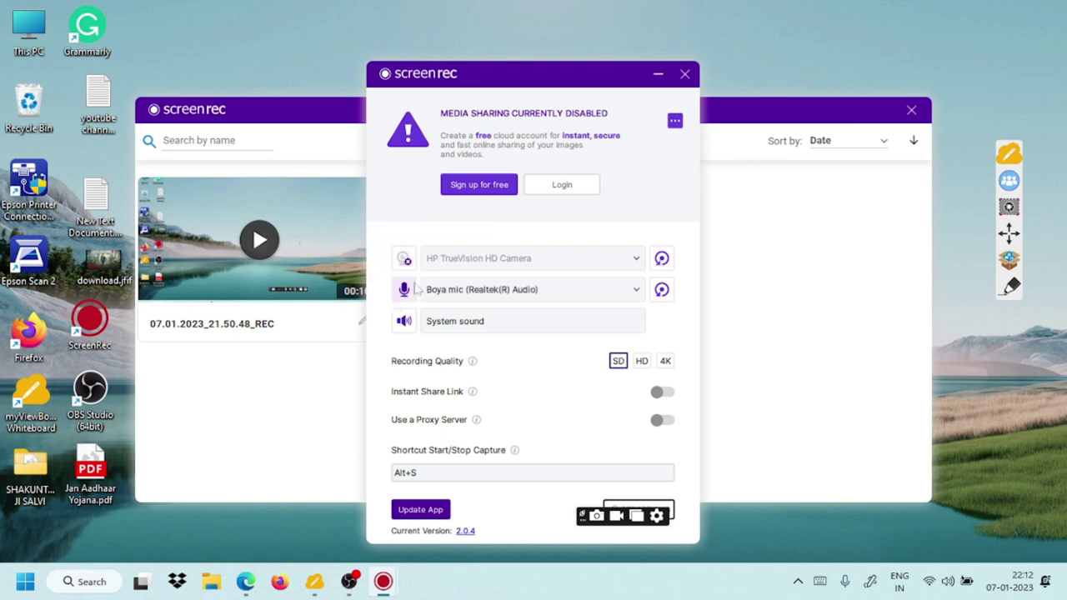
left_click(403, 258)
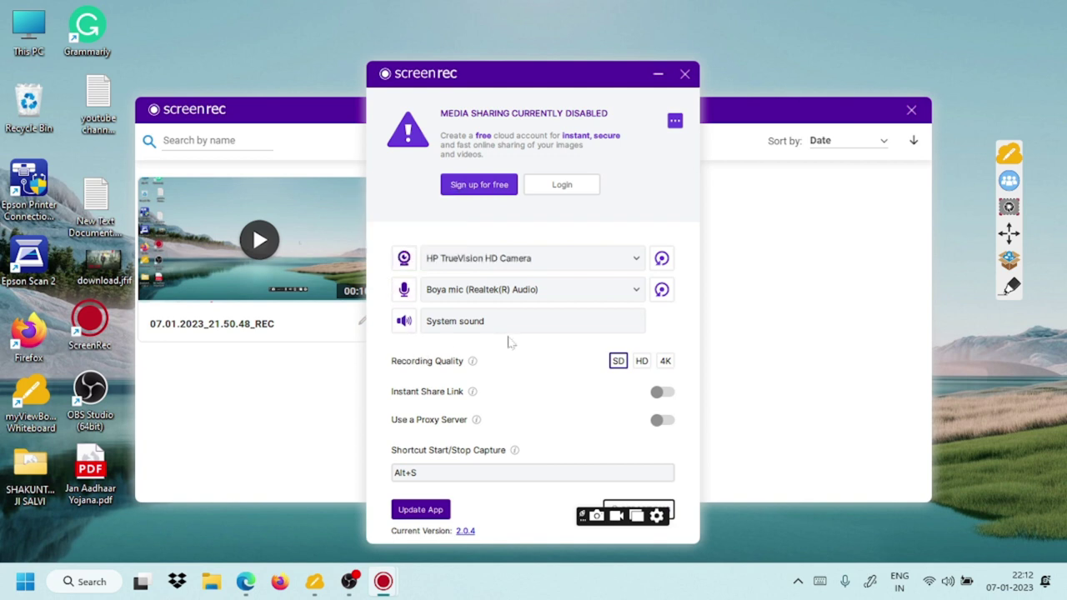
left_click(405, 322)
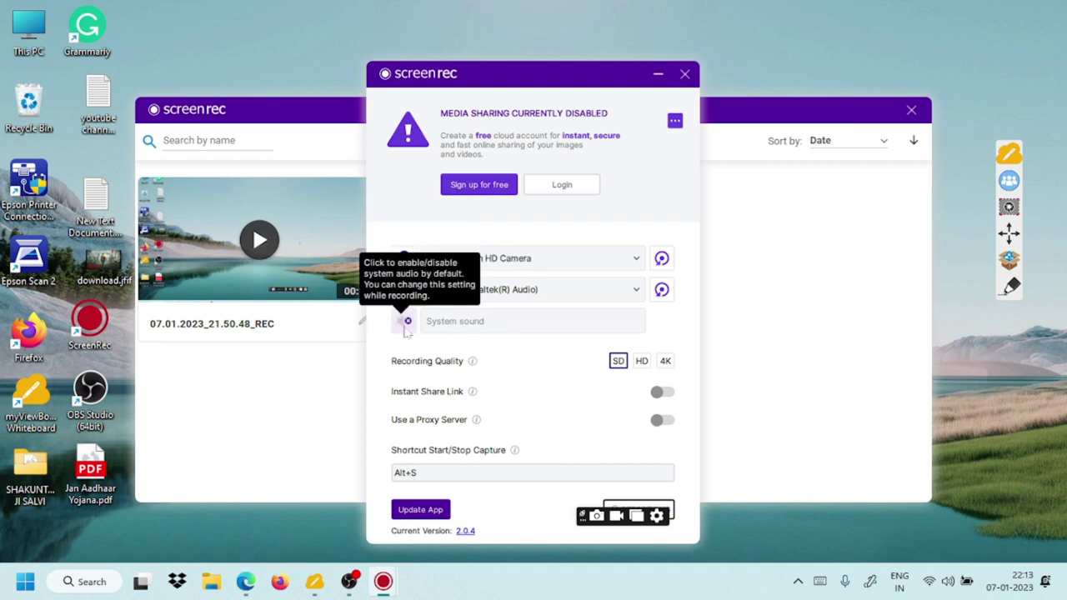
left_click(405, 323)
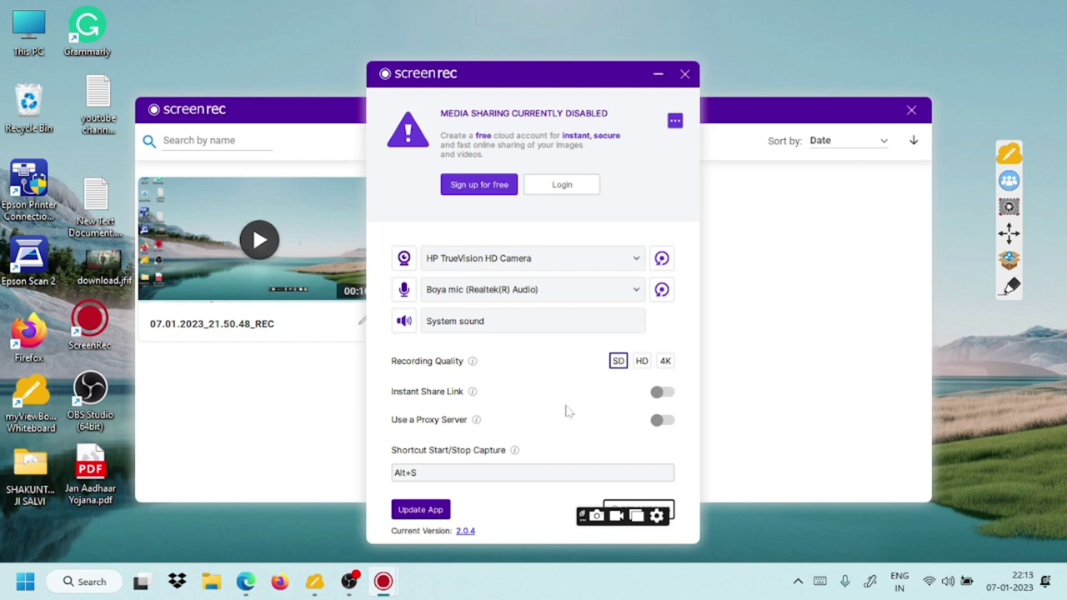